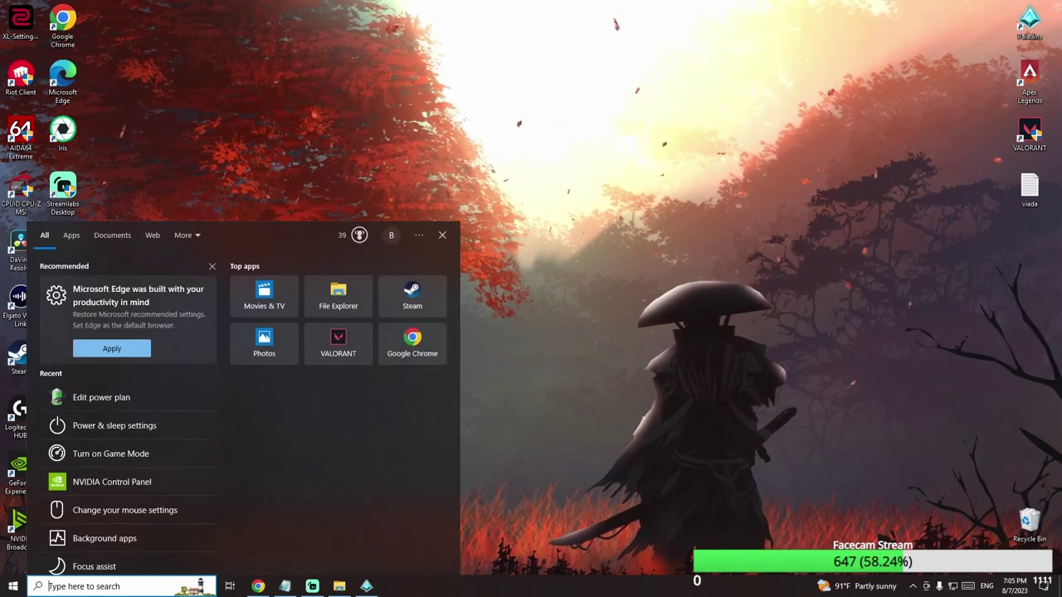
Find the Windows Game Mode settings, check whether Game Mode is enabled, and close the window
text(game)
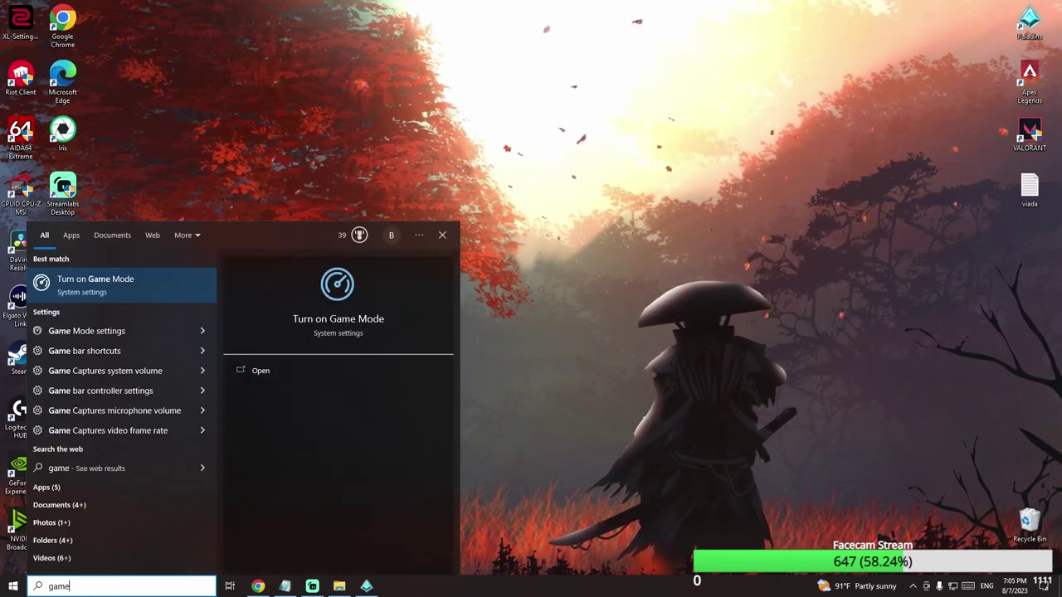
key(Return)
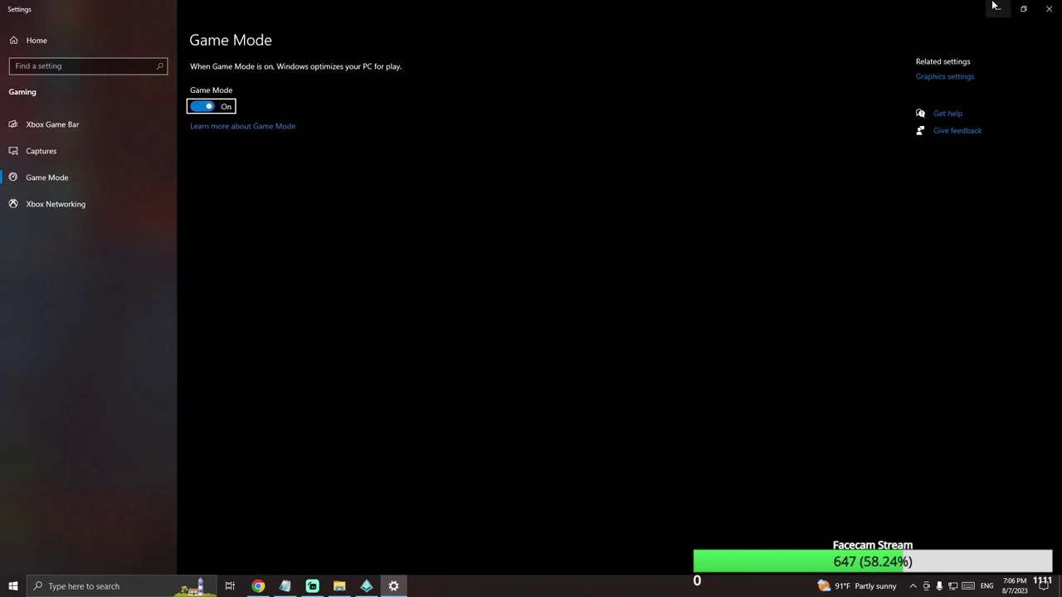
click(1048, 8)
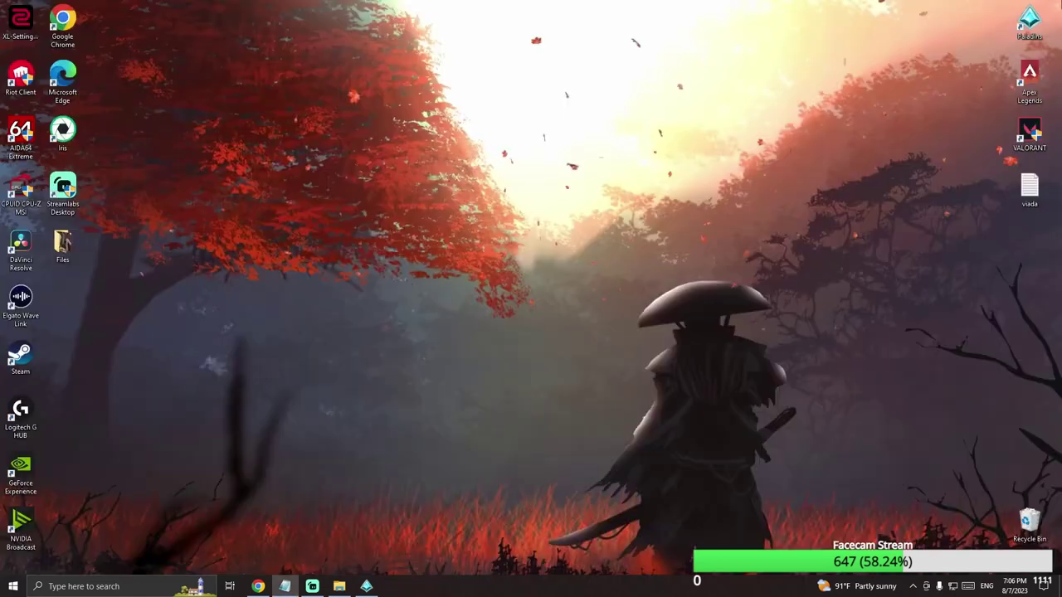
Open the advanced settings of the current power plan and check which power plans are available
click(131, 581)
text(power)
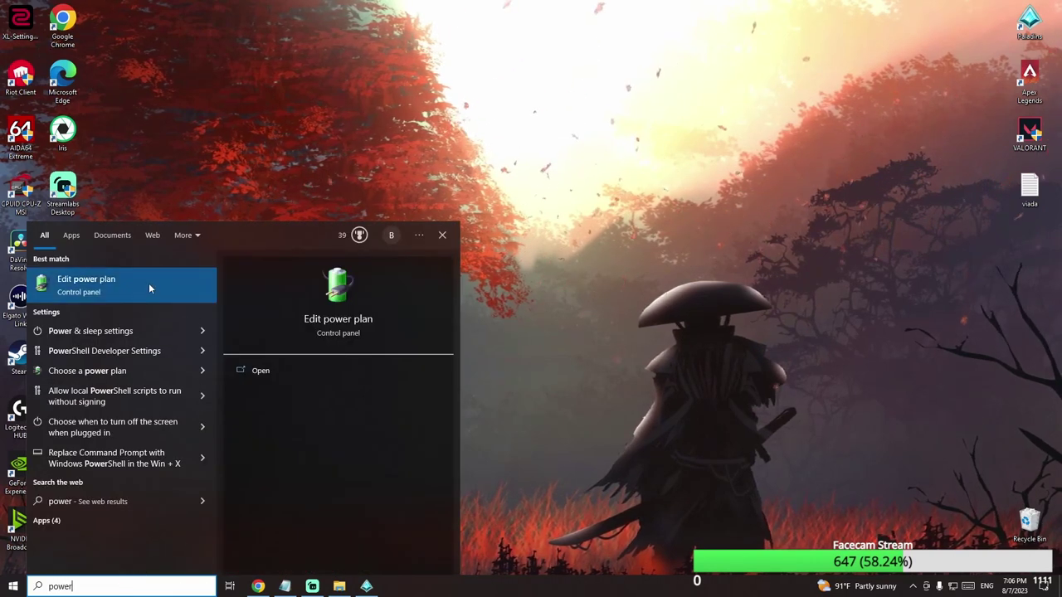
click(149, 286)
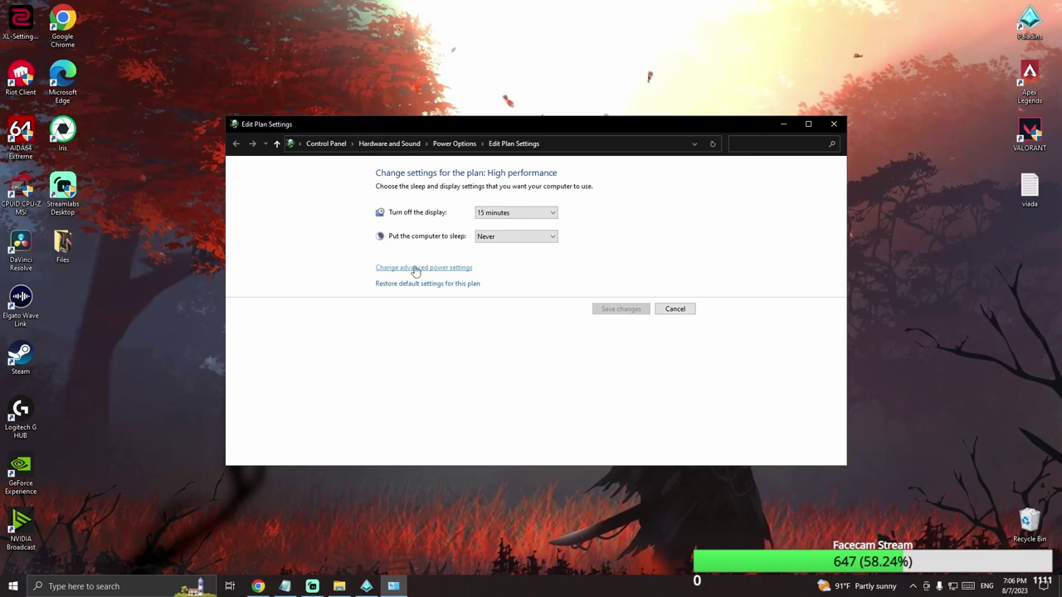
click(414, 268)
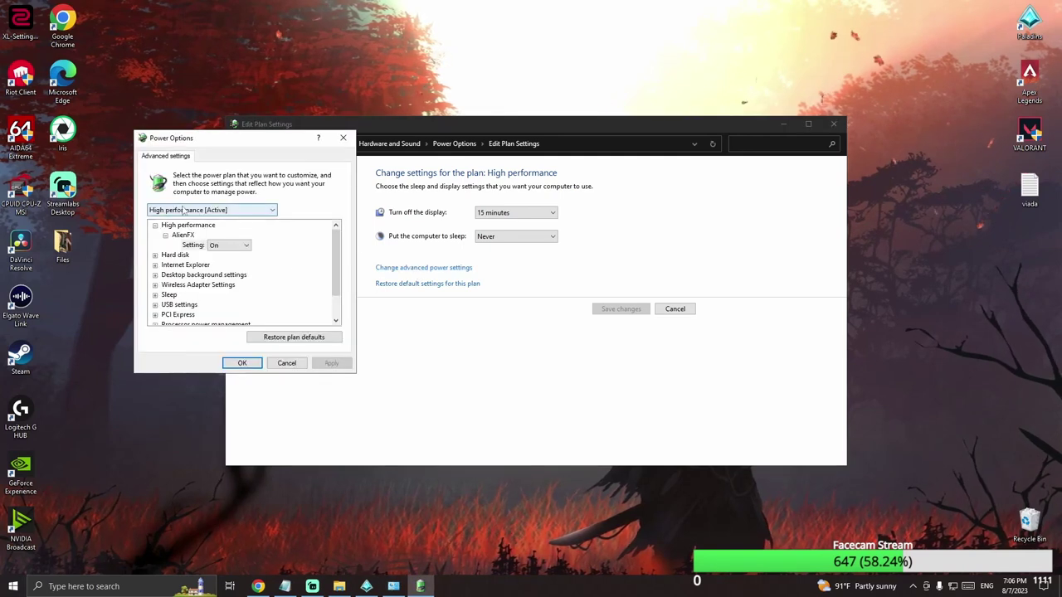
click(203, 213)
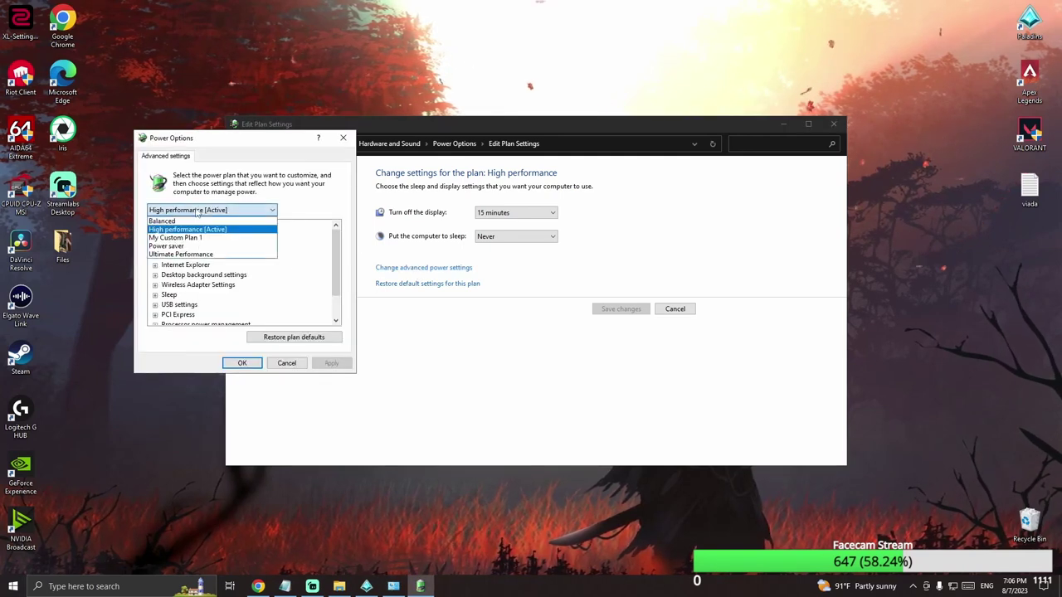
click(202, 213)
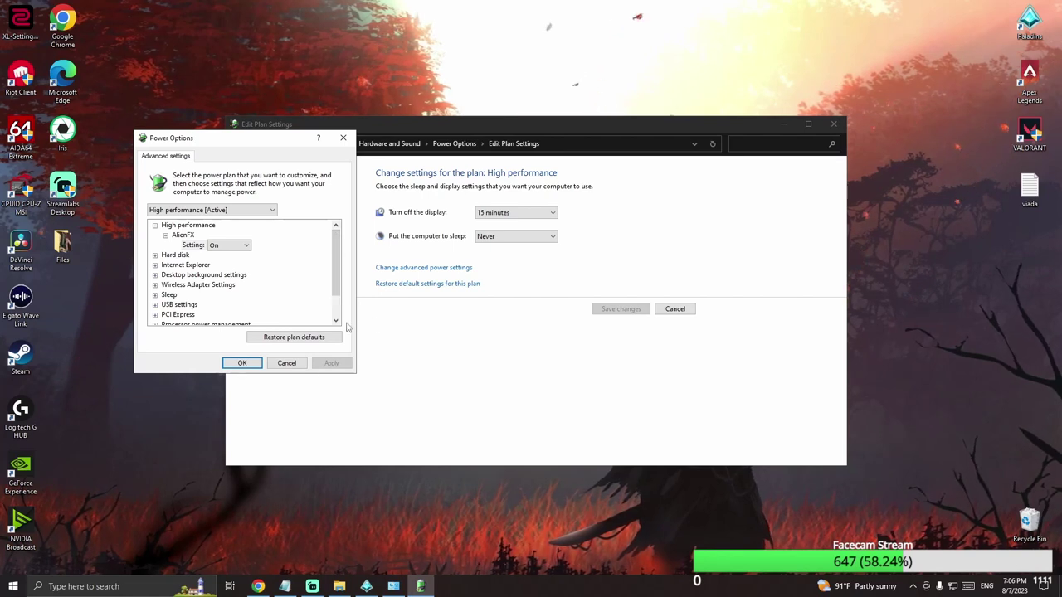
Expand PCI Express in the advanced power settings and check the Link State Power Management setting
scroll(193, 306, down, 1)
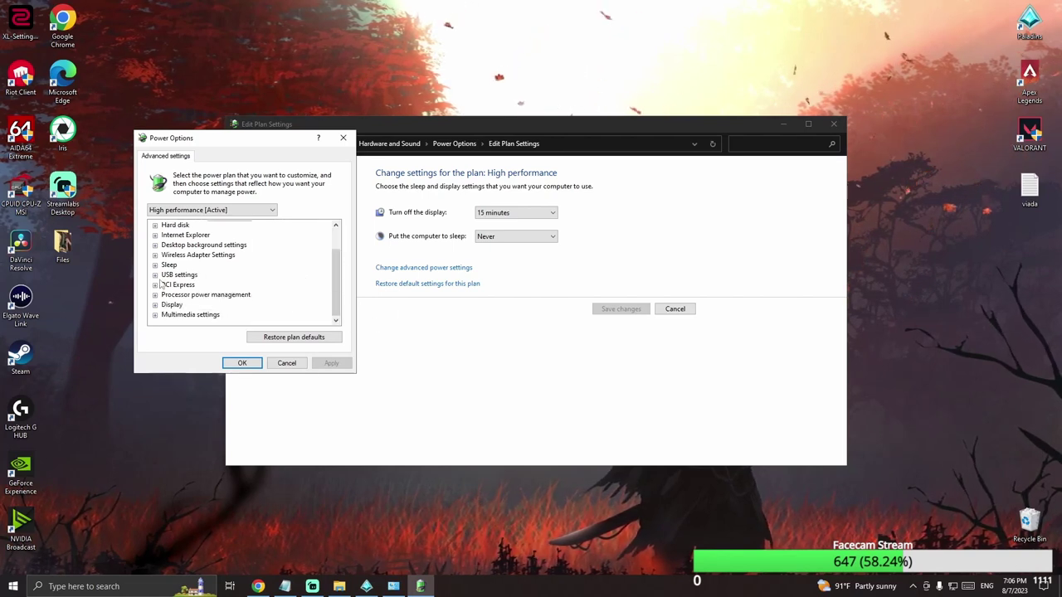
double_click(187, 285)
scroll(174, 288, down, 1)
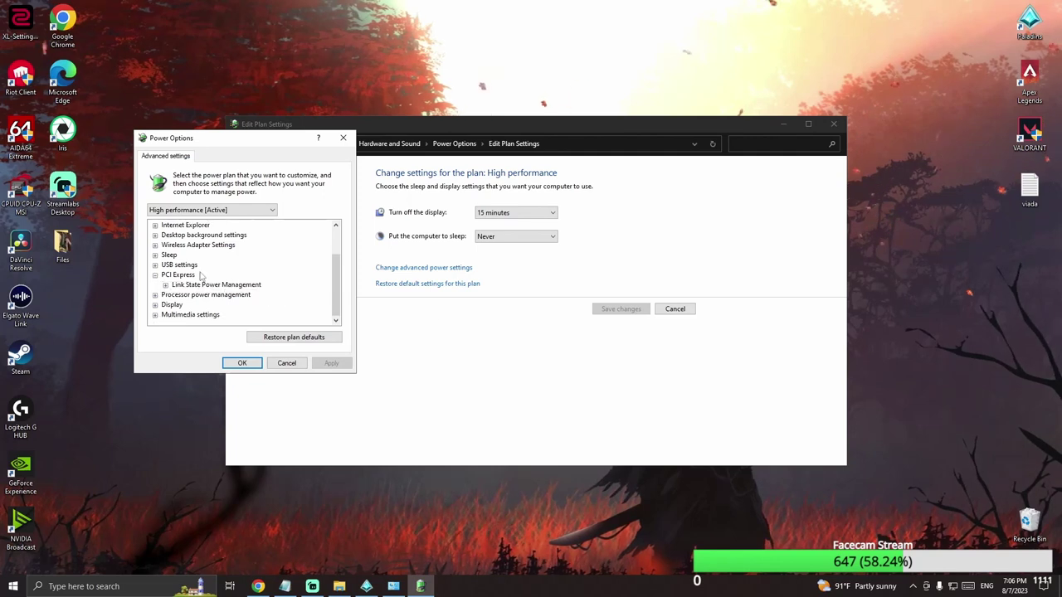
click(166, 286)
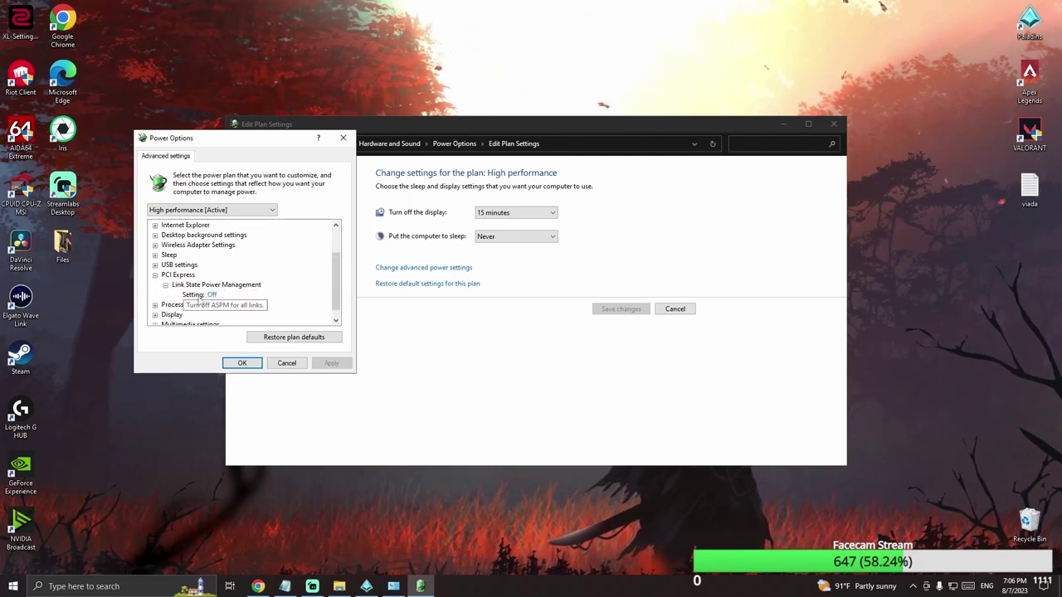
scroll(195, 300, down, 1)
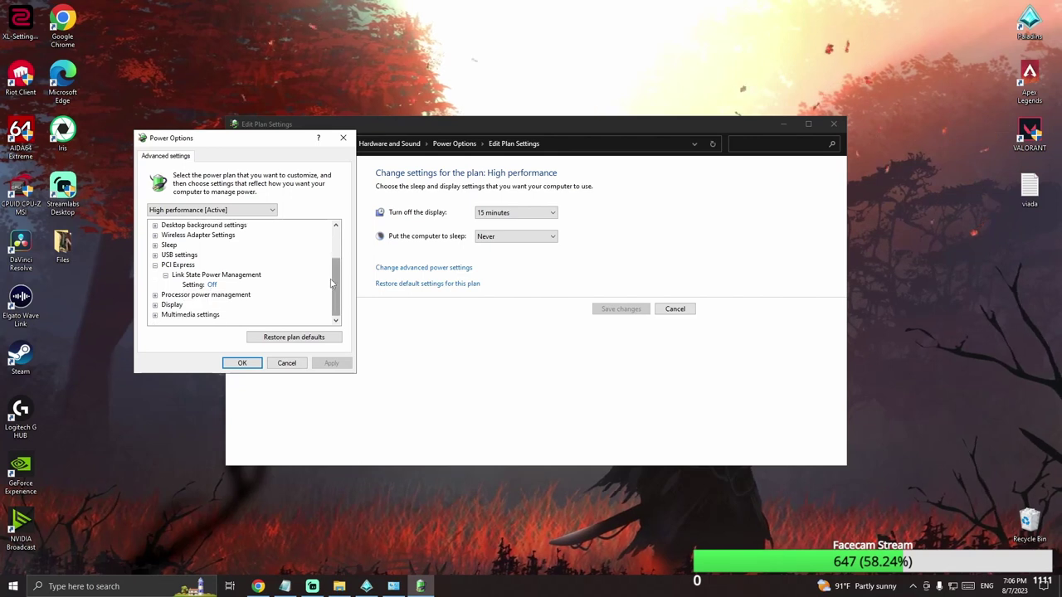
Check the minimum and maximum processor state under Processor power management, and close the power windows without changes
click(157, 295)
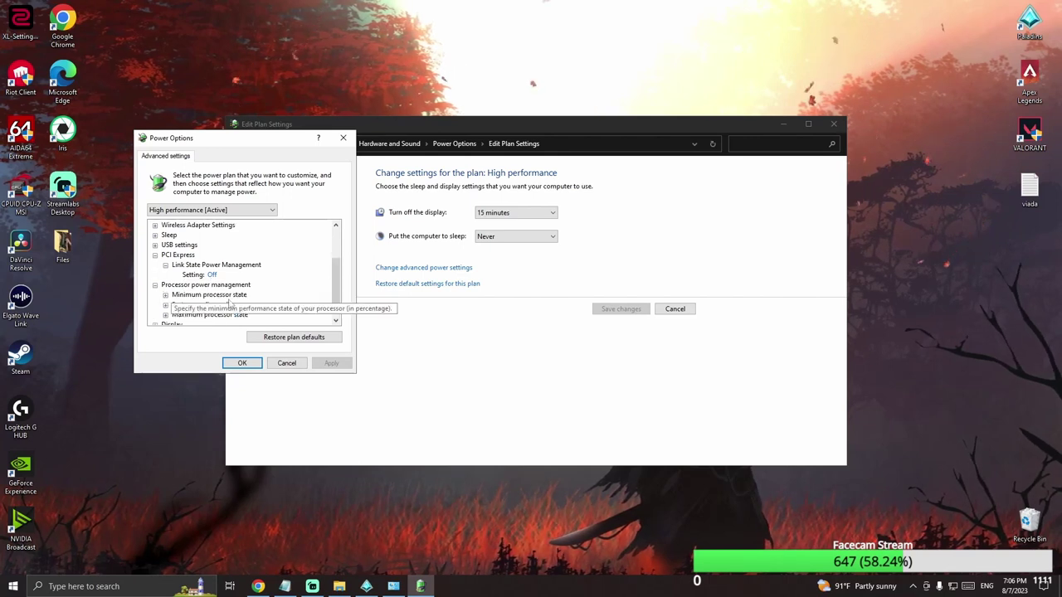
click(165, 295)
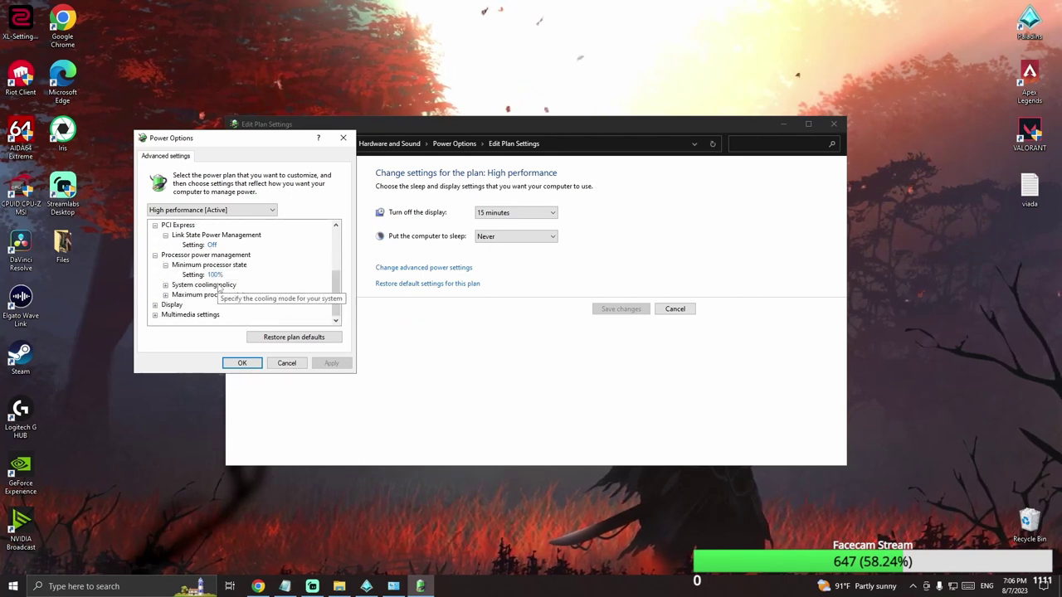
click(166, 295)
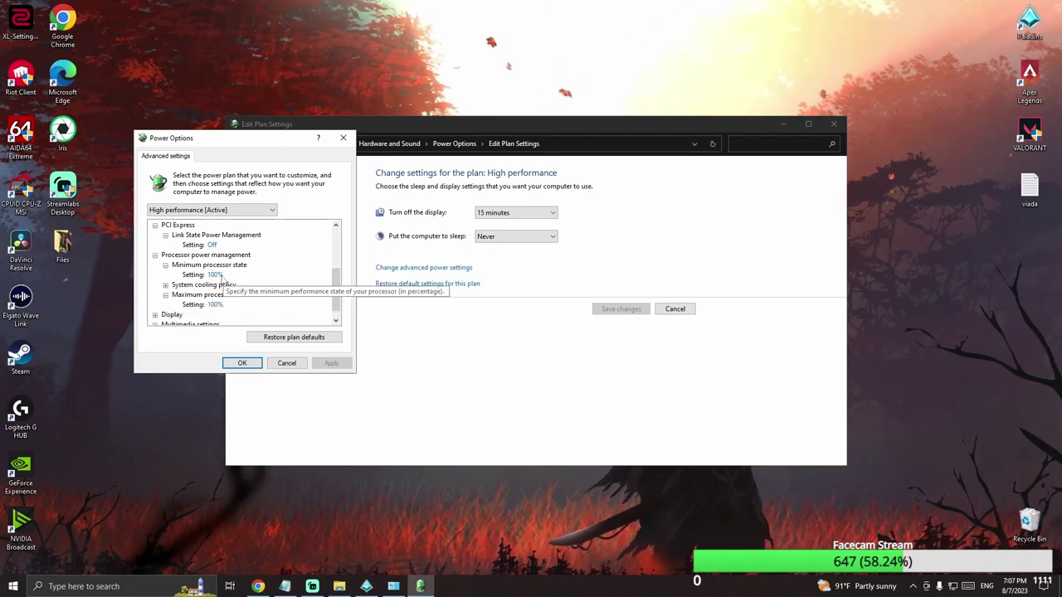
click(286, 363)
click(833, 124)
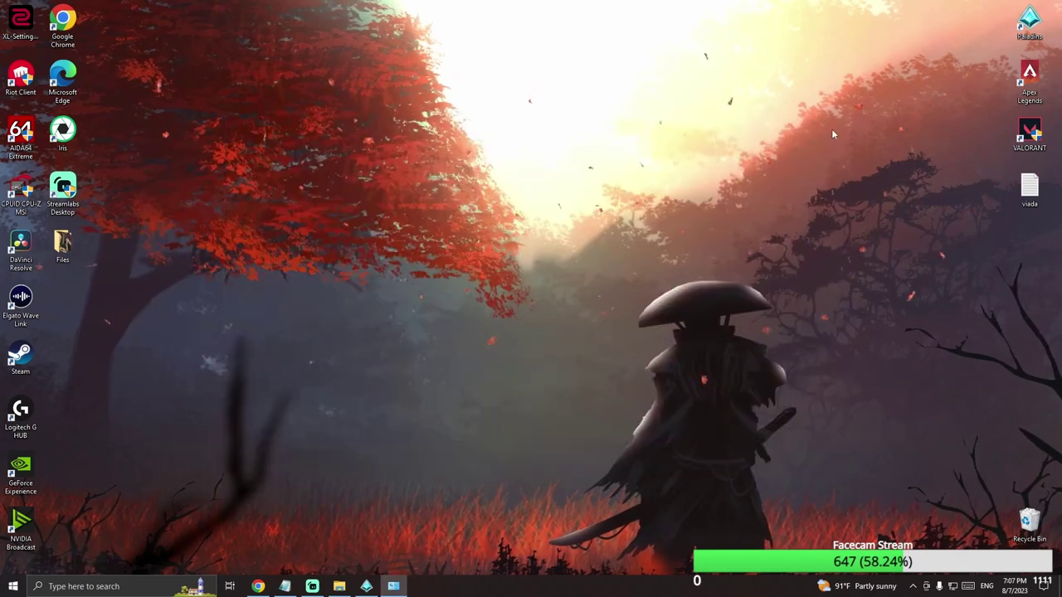
Find the Background apps settings, check whether apps may run in the background, and close the window
click(147, 587)
text(back)
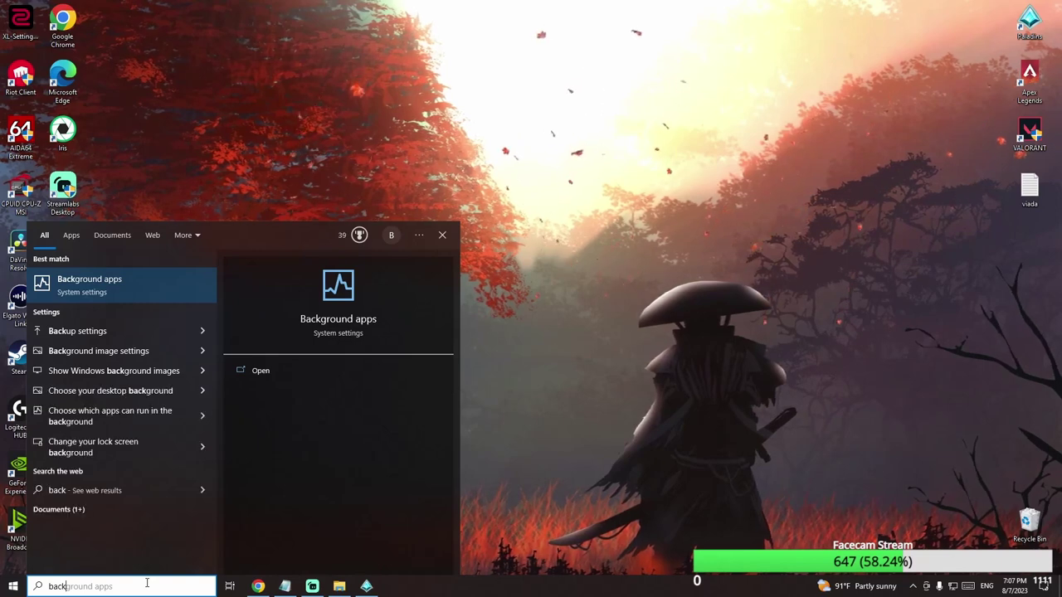
key(Return)
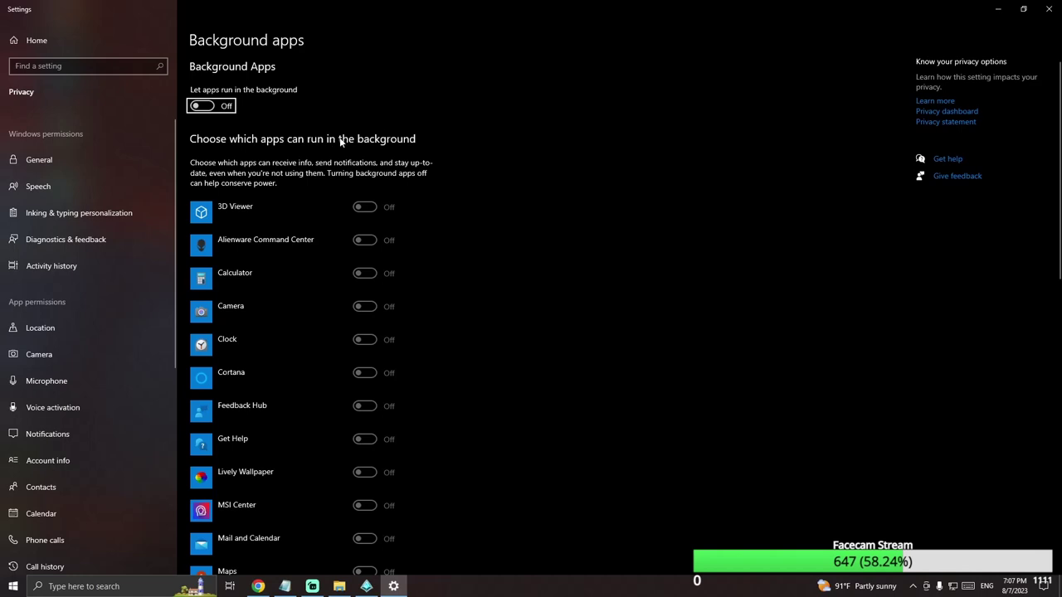
click(1047, 7)
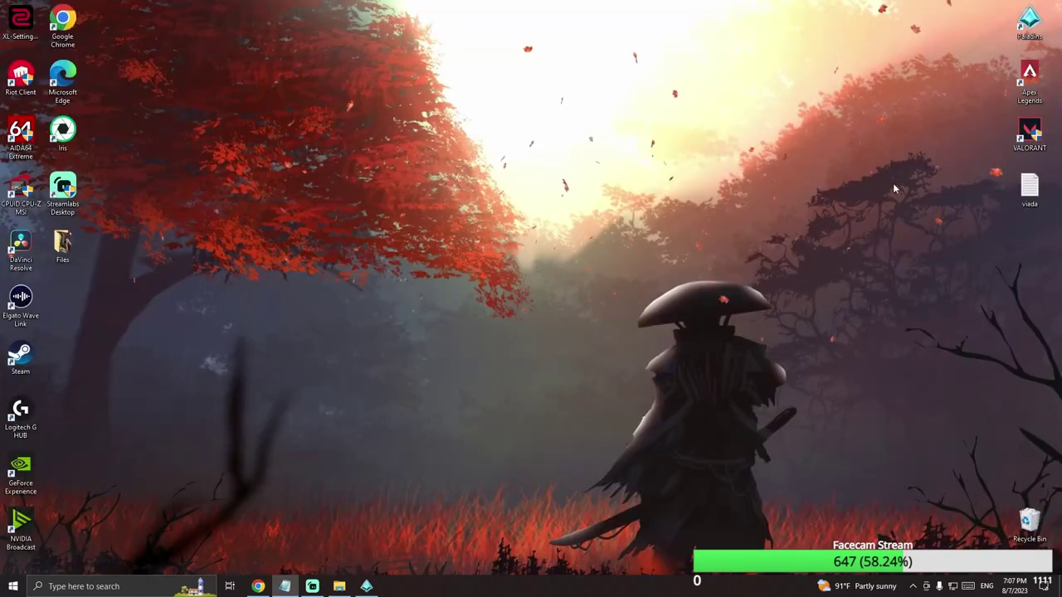
Open the additional mouse options, check the pointer speed and Enhance pointer precision settings, and close both mouse windows
click(108, 583)
text(mouse settings)
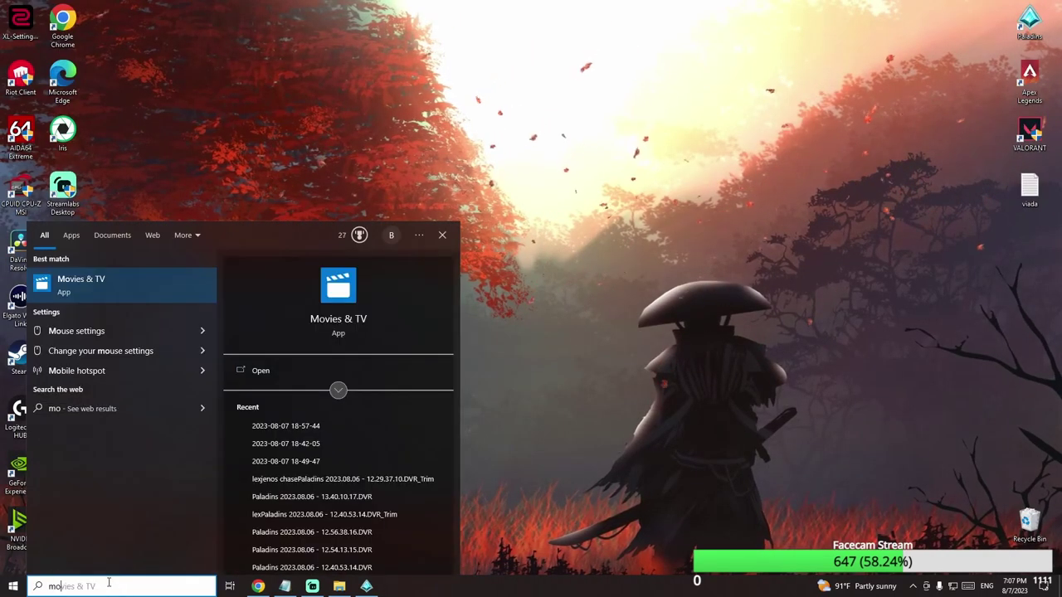
key(Return)
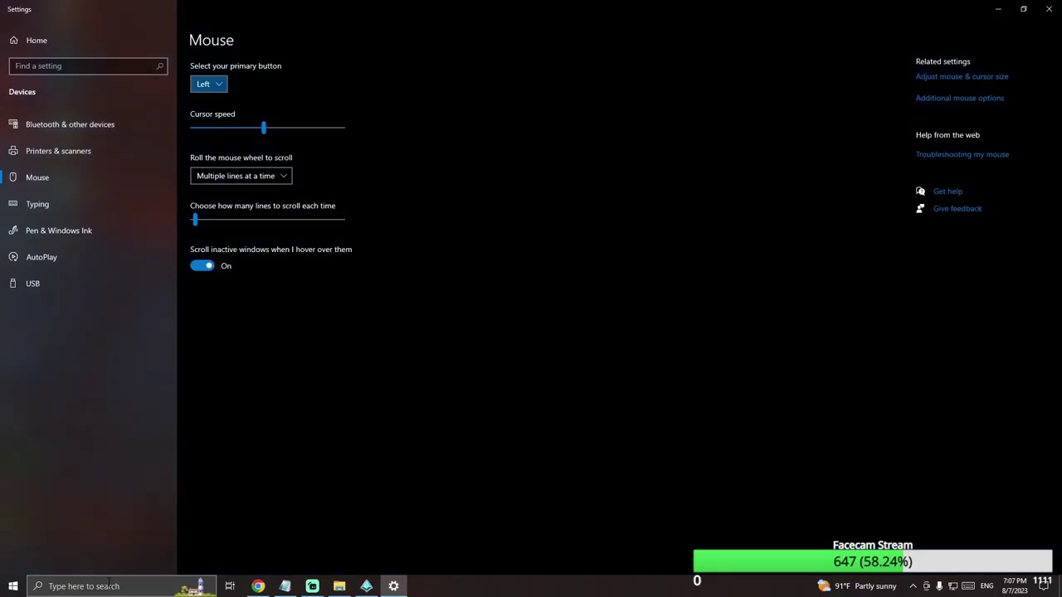
click(972, 99)
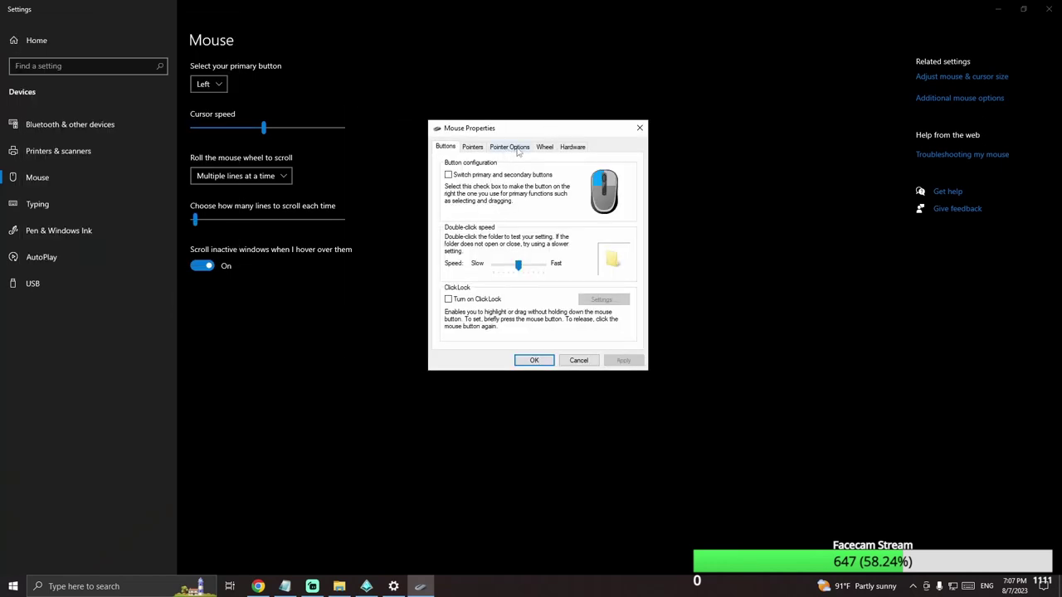
click(509, 147)
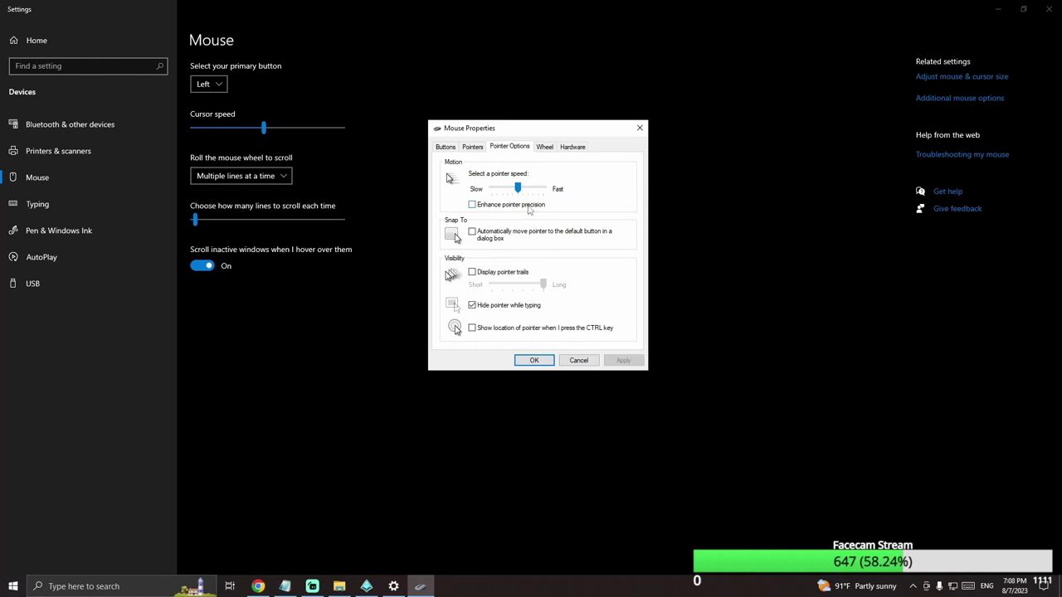
click(640, 127)
click(1048, 9)
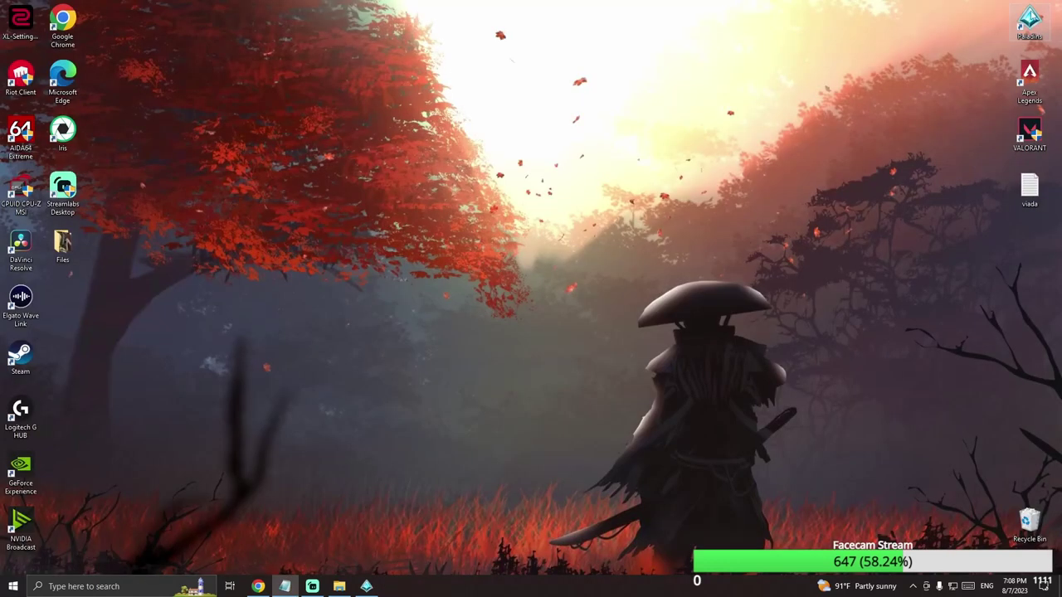
Open the NVIDIA Control Panel, check the image settings with preview, and go to Manage 3D Settings
right_click(466, 429)
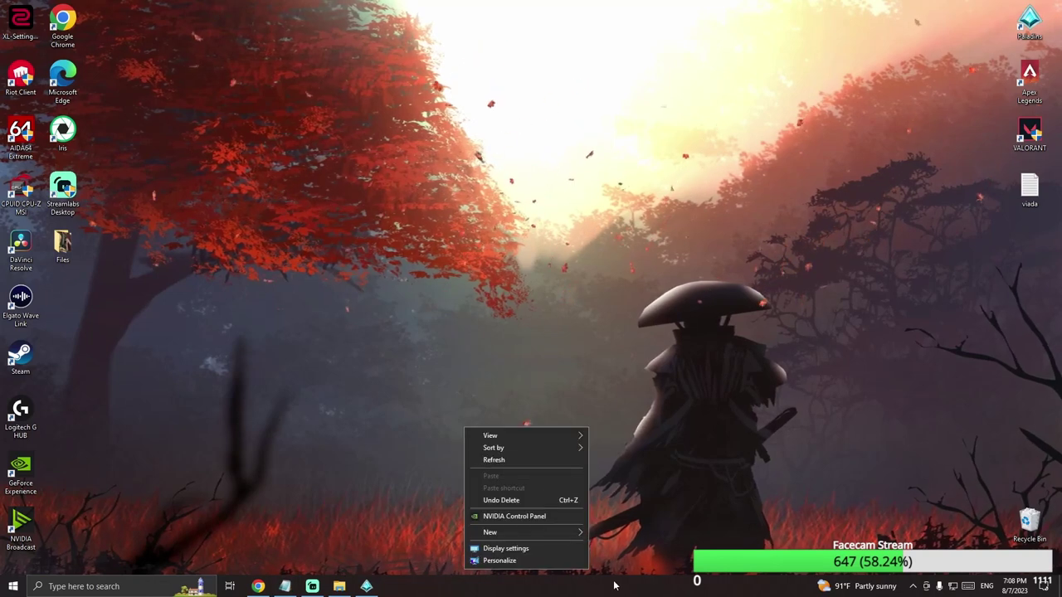
click(543, 516)
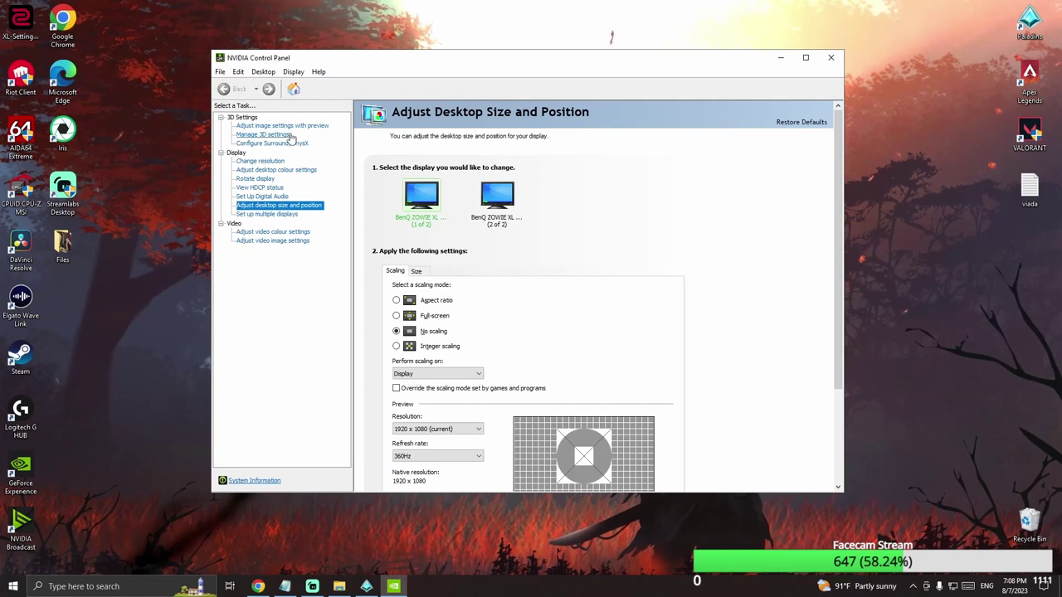
click(282, 125)
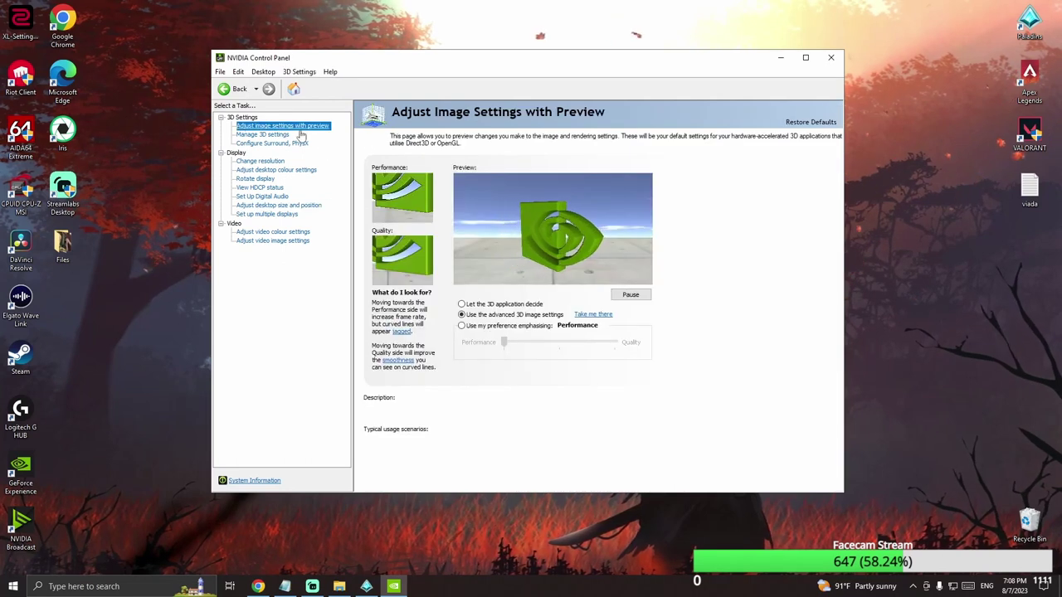
mouse_move(531, 319)
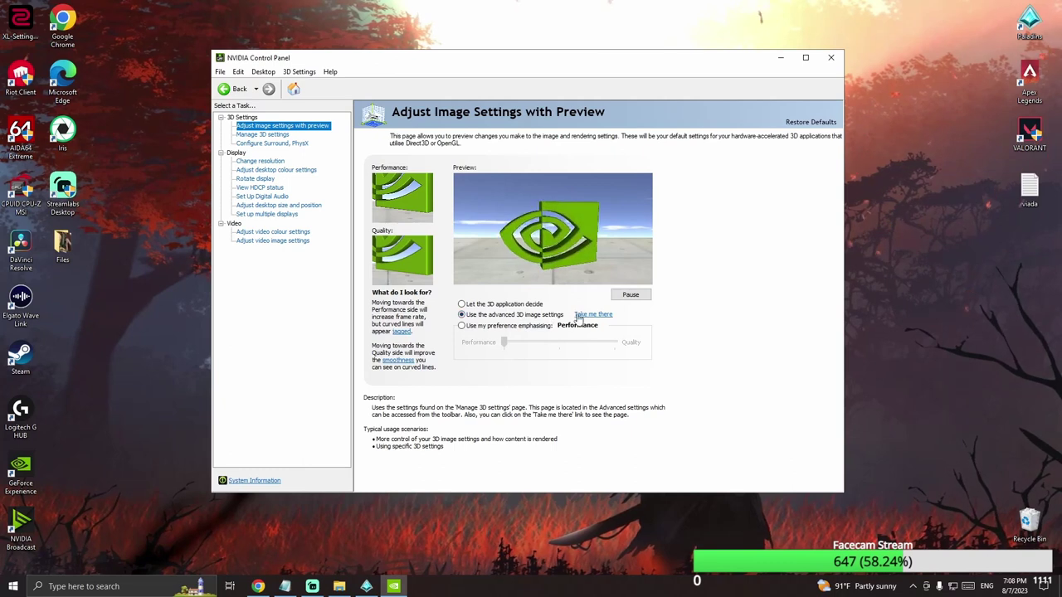
key(Down)
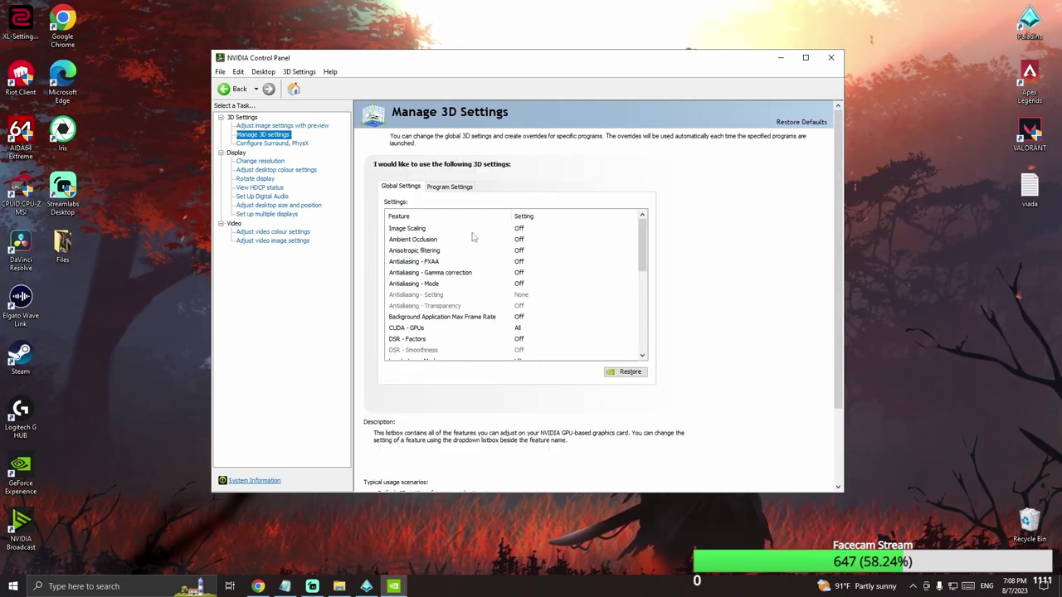
Review the global 3D settings and set Low Latency Mode to Ultra
scroll(641, 229, down, 1)
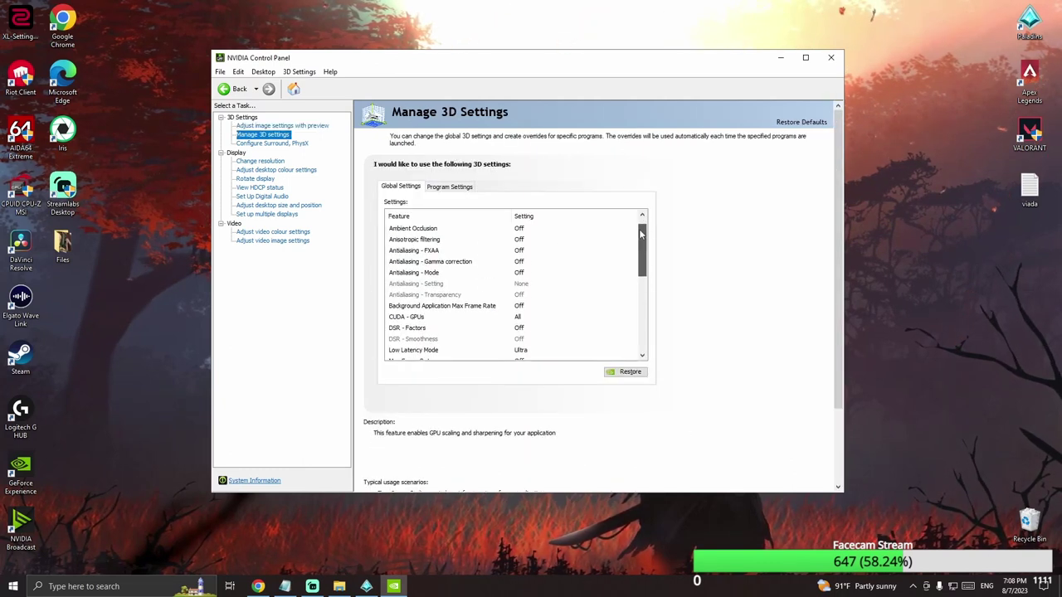
scroll(641, 230, up, 1)
scroll(643, 236, down, 3)
scroll(639, 239, up, 3)
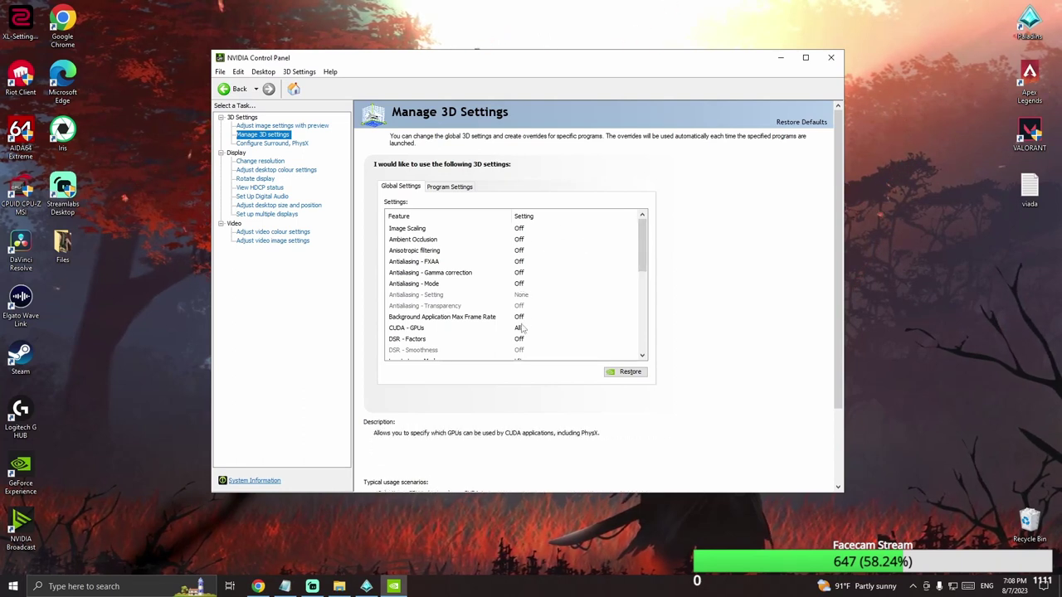
drag(644, 252, 648, 287)
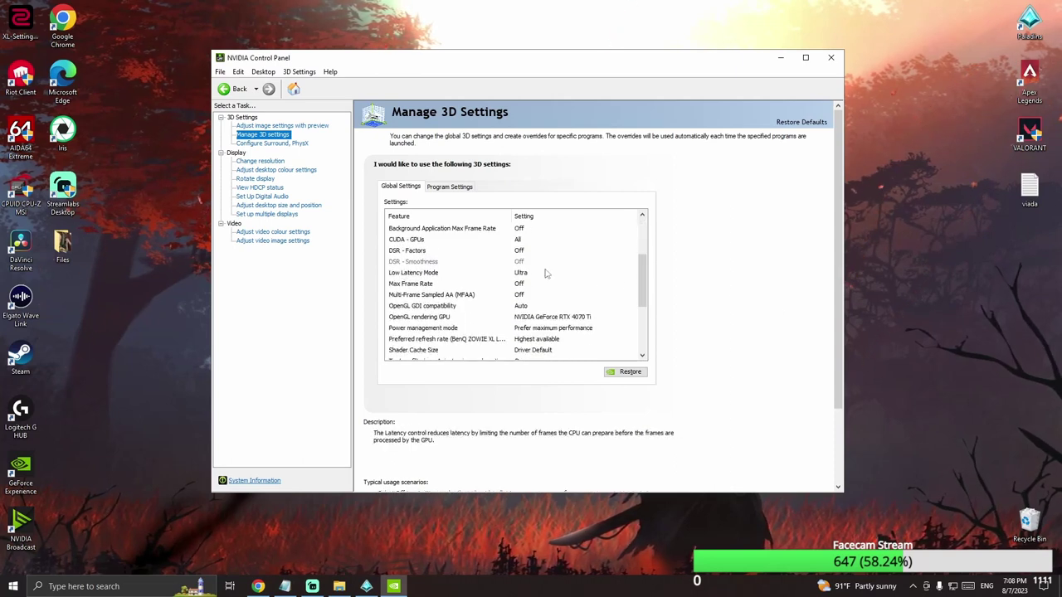
click(520, 278)
click(520, 273)
click(531, 298)
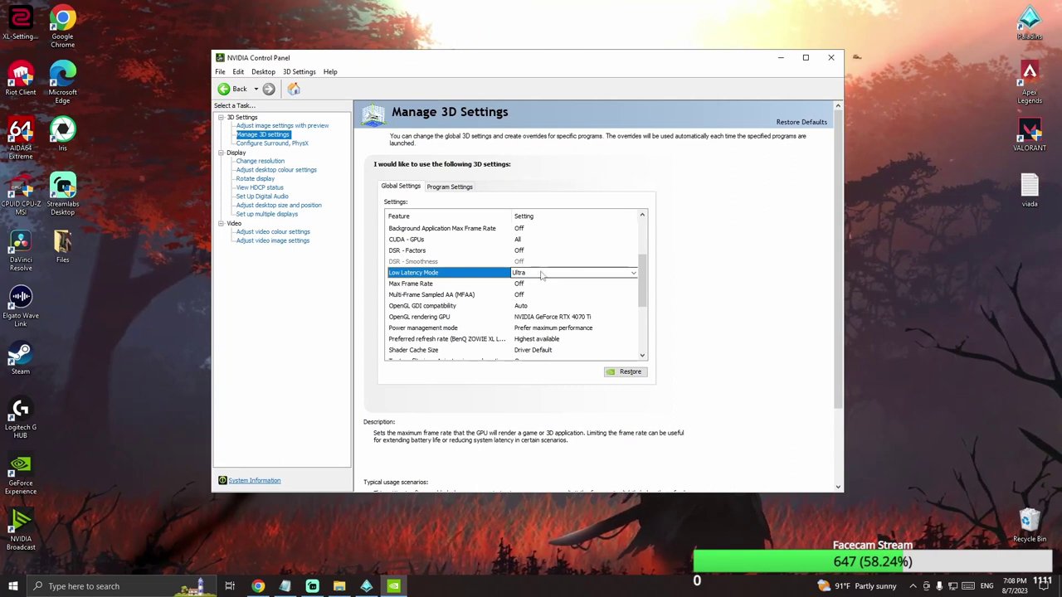
click(541, 274)
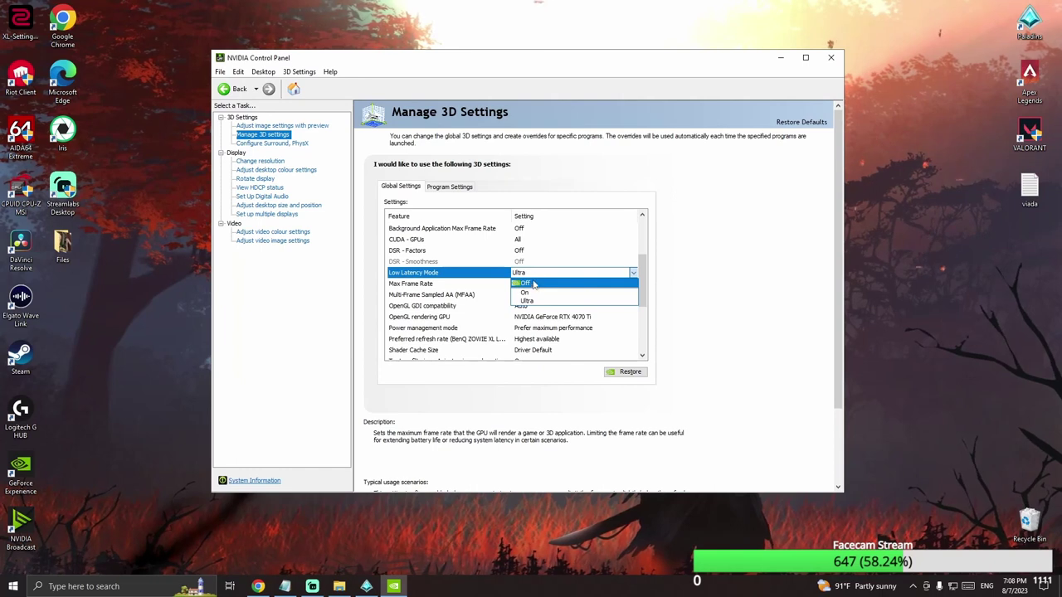
click(530, 301)
scroll(645, 286, down, 1)
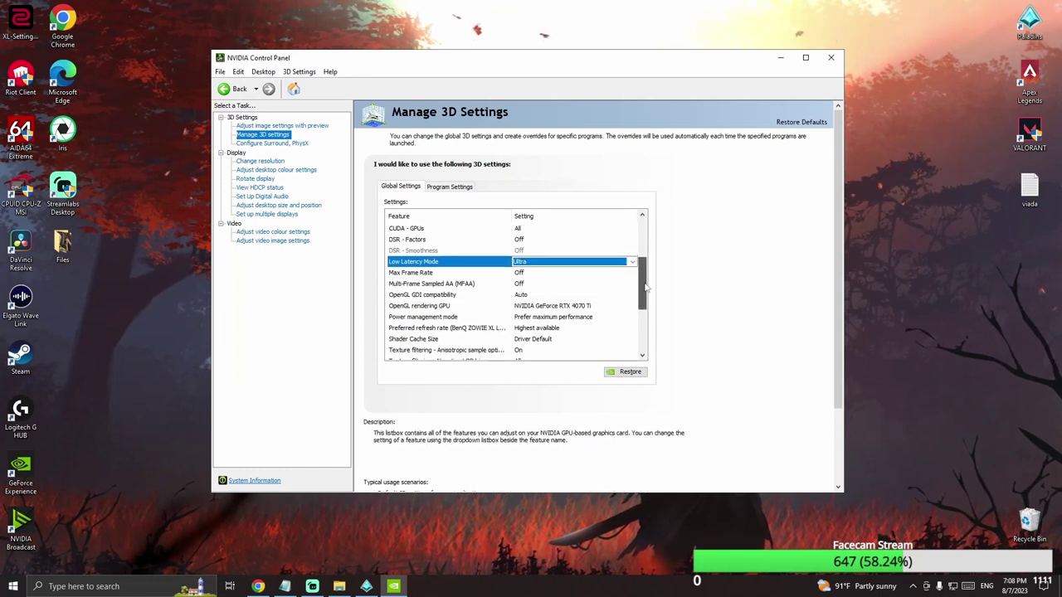
Review the remaining global 3D settings from Low Latency Mode down to the Vulkan/OpenGL present method, including power management and preferred refresh rate
scroll(645, 288, down, 1)
scroll(646, 292, down, 1)
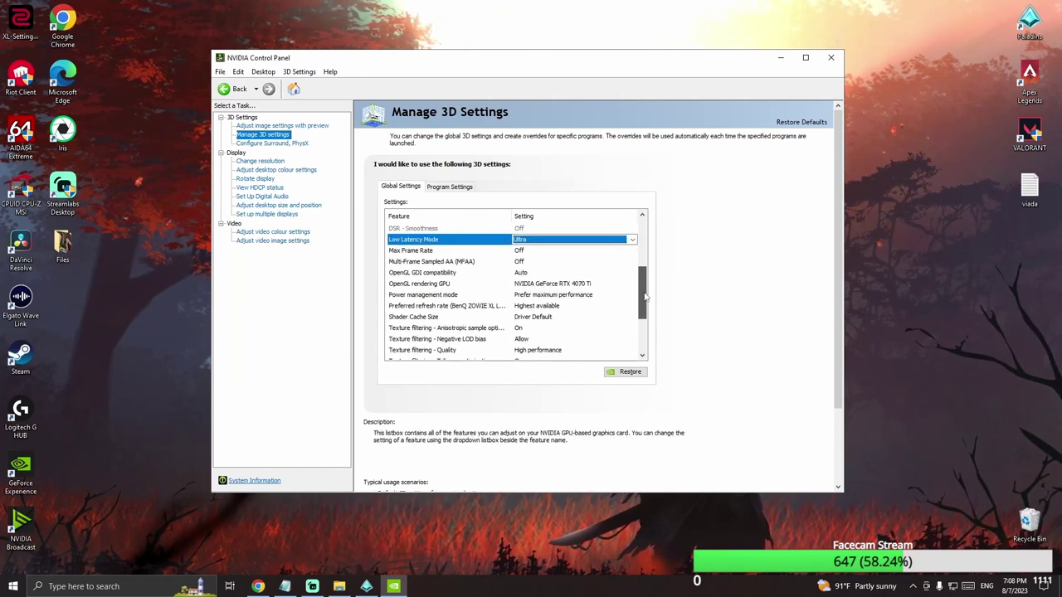
scroll(646, 297, down, 1)
scroll(644, 304, down, 1)
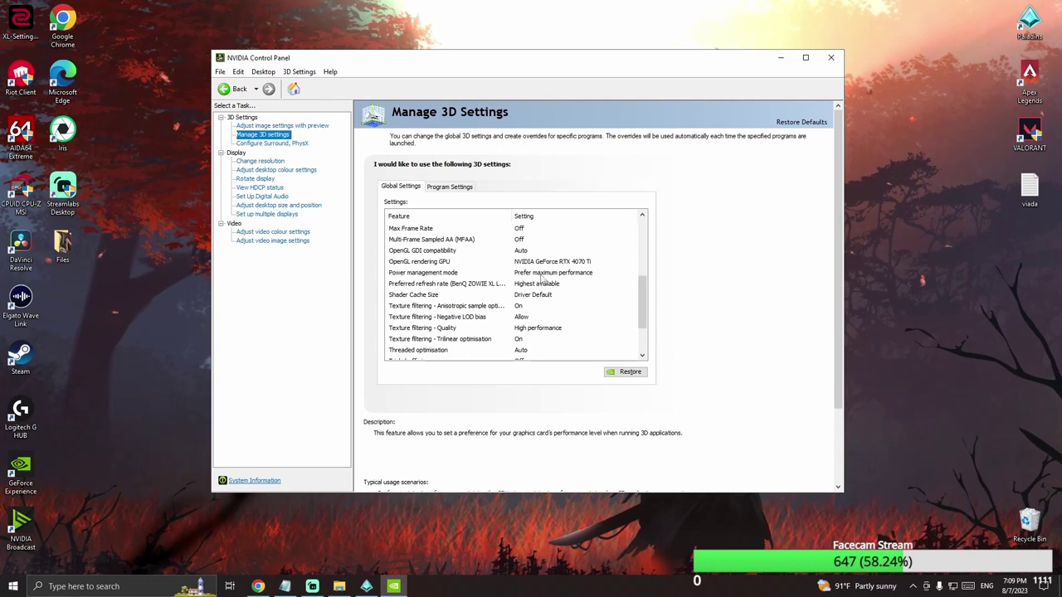
click(489, 284)
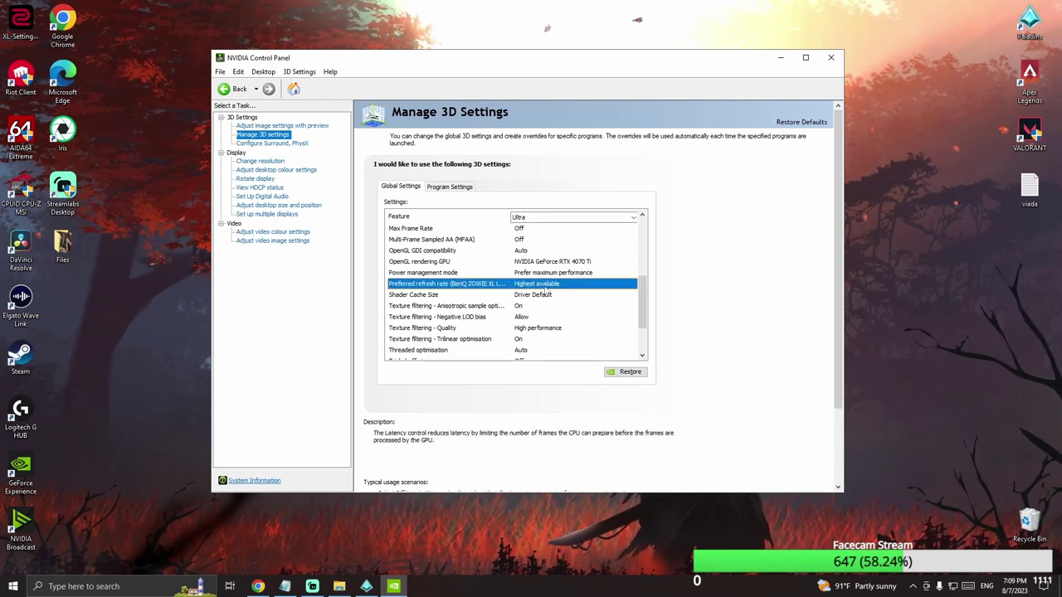
drag(645, 301, 645, 322)
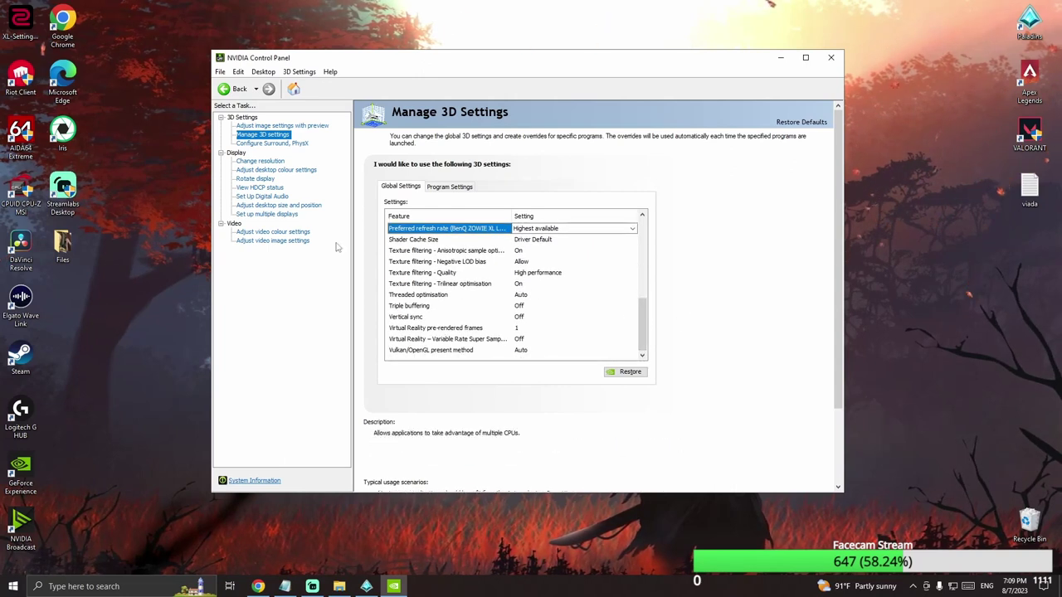
Check the desktop colour settings for brightness, contrast, gamma and digital vibrance, and close the NVIDIA Control Panel
click(284, 171)
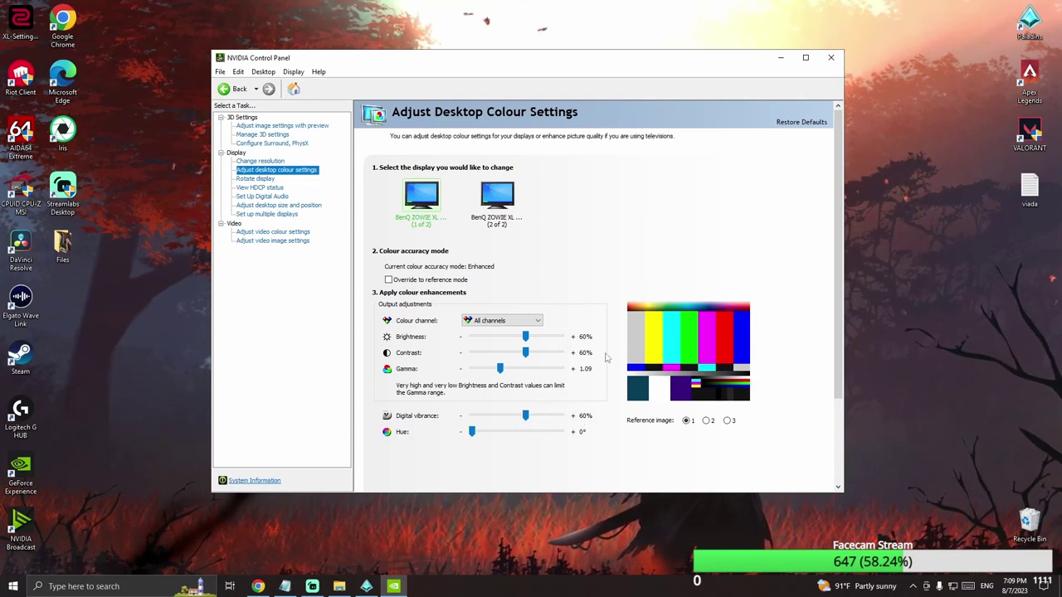
click(830, 58)
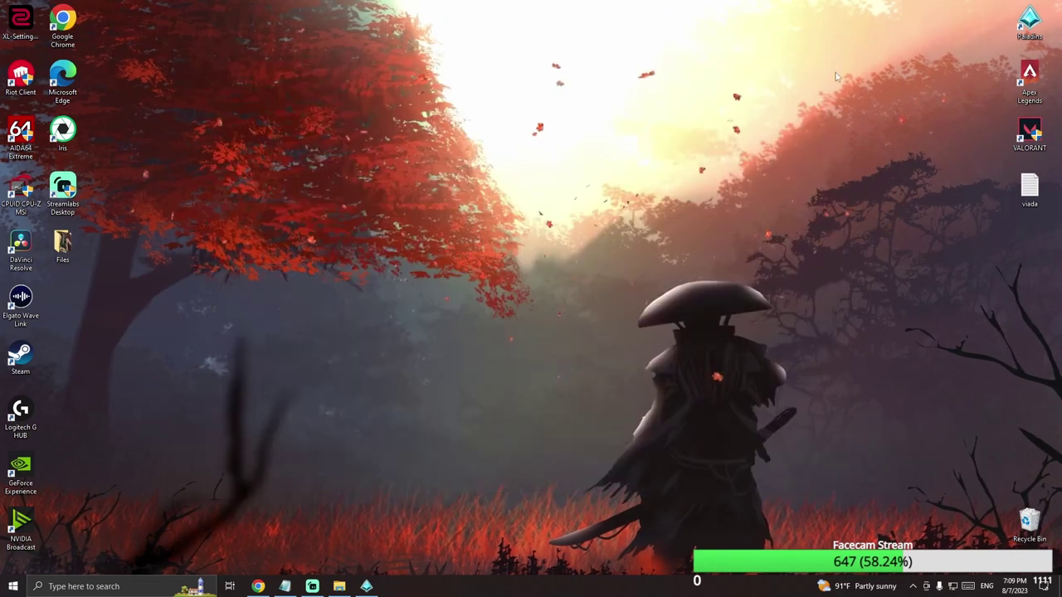
Switch to Paladins, open its video settings, and review the resolution, resolution scale and detail options
click(366, 585)
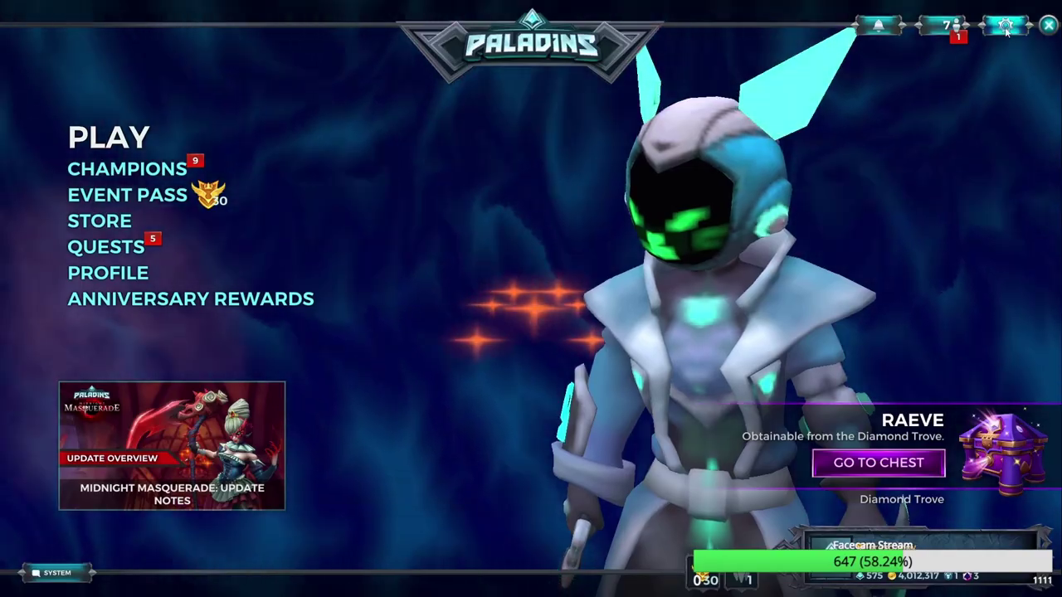
key(Escape)
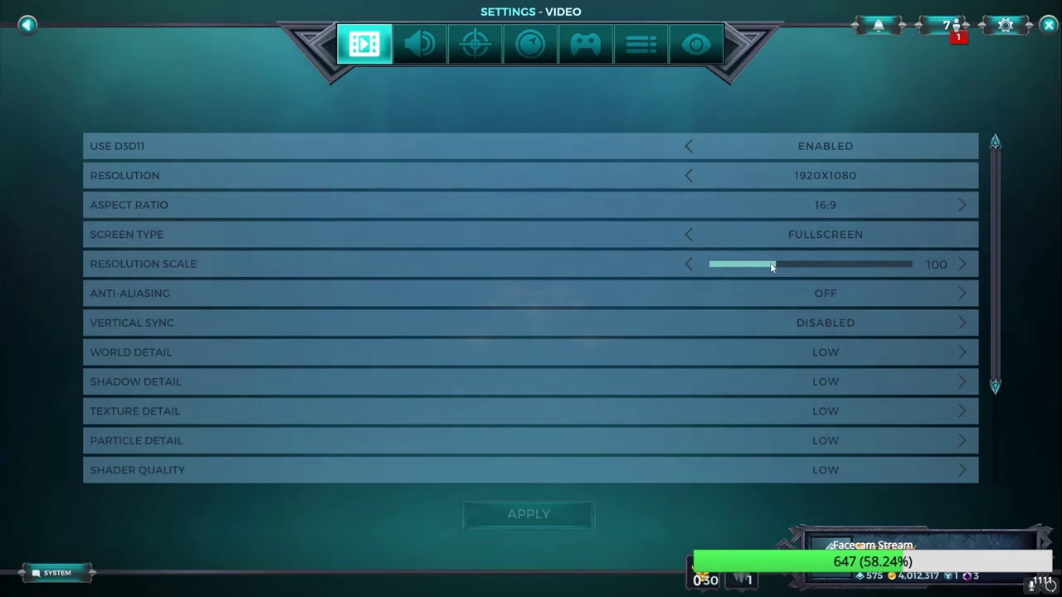
drag(774, 264, 769, 266)
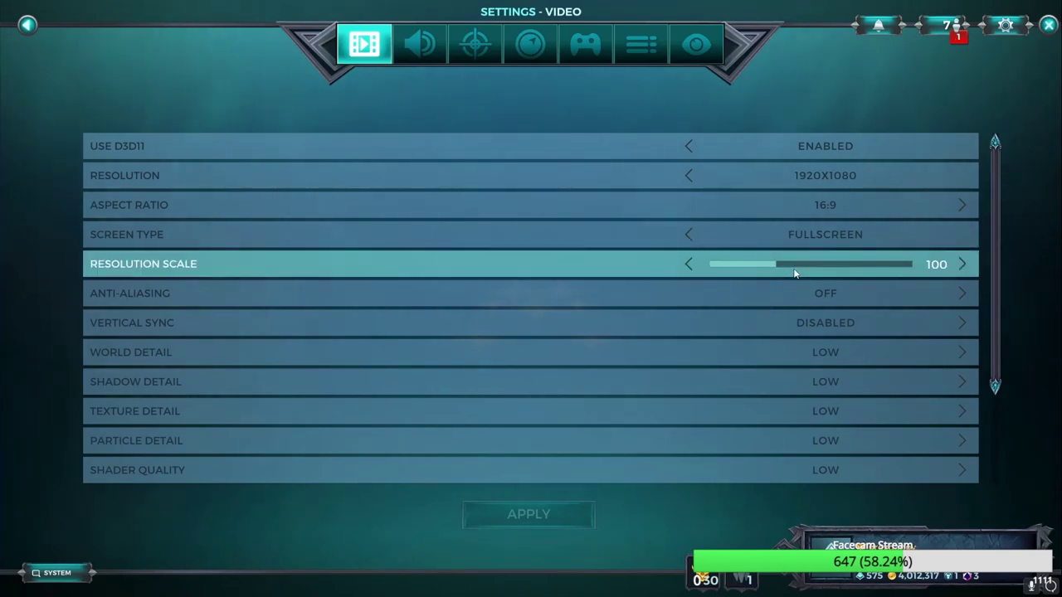
scroll(796, 279, down, 2)
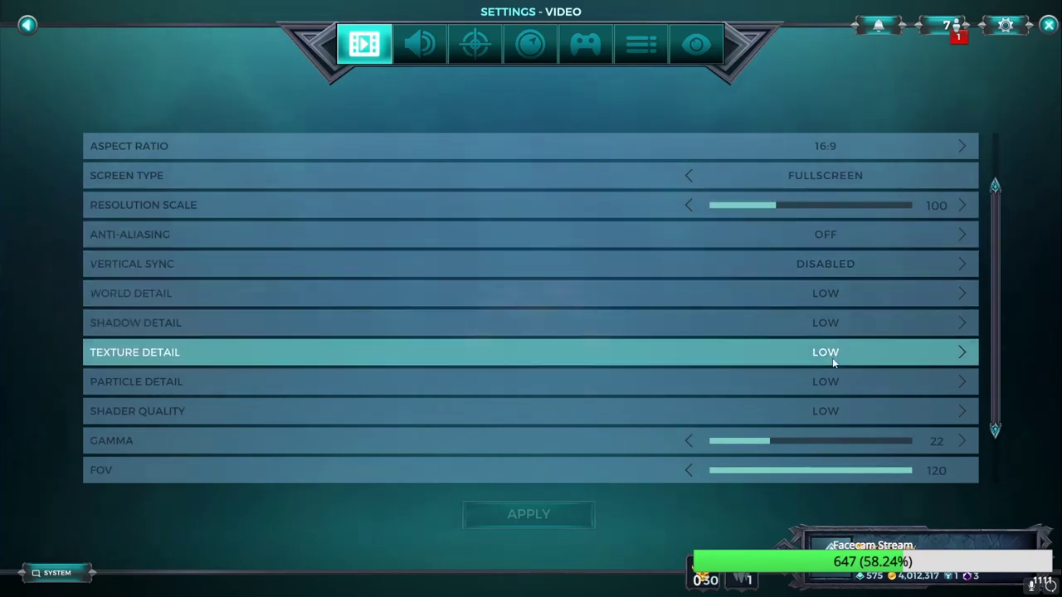
Set Gamma to 25, apply the change, and check the FOV and color blind options
click(963, 441)
click(962, 442)
click(963, 442)
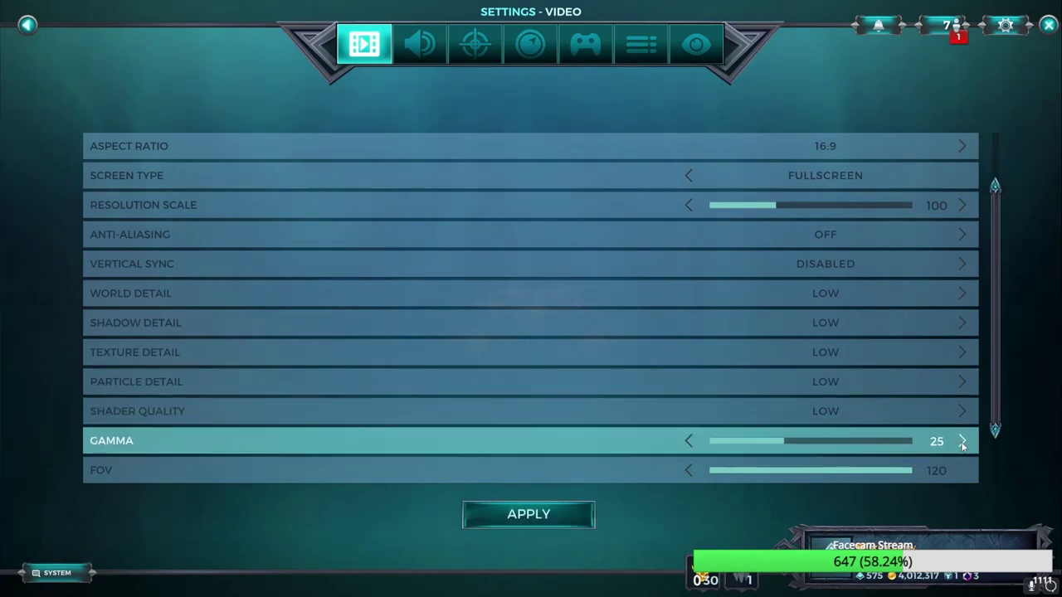
click(528, 514)
scroll(876, 390, down, 2)
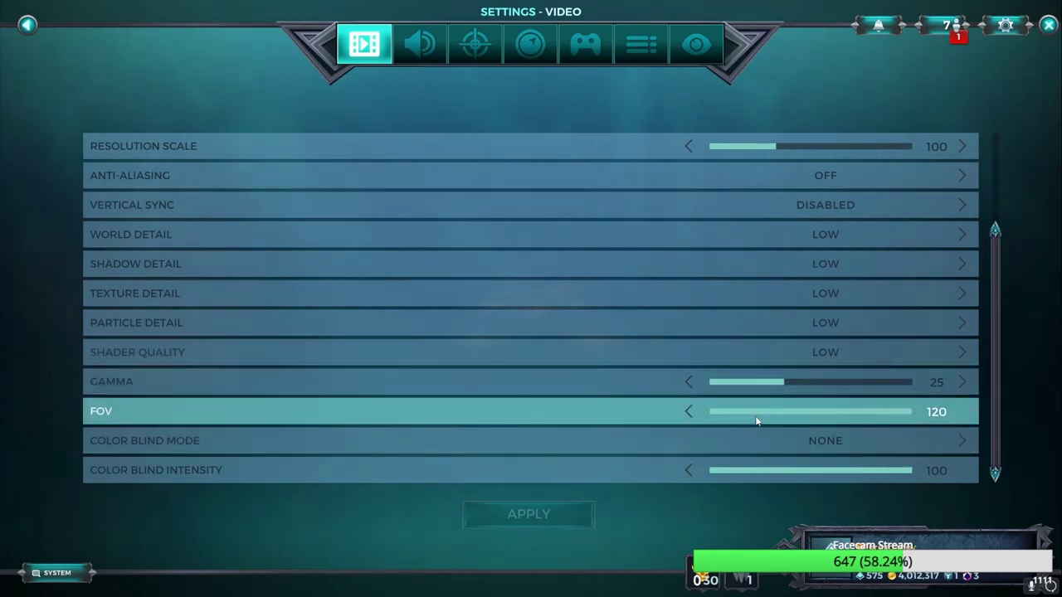
Check the audio settings and review the whole list of gameplay settings, including the reticle options
click(419, 43)
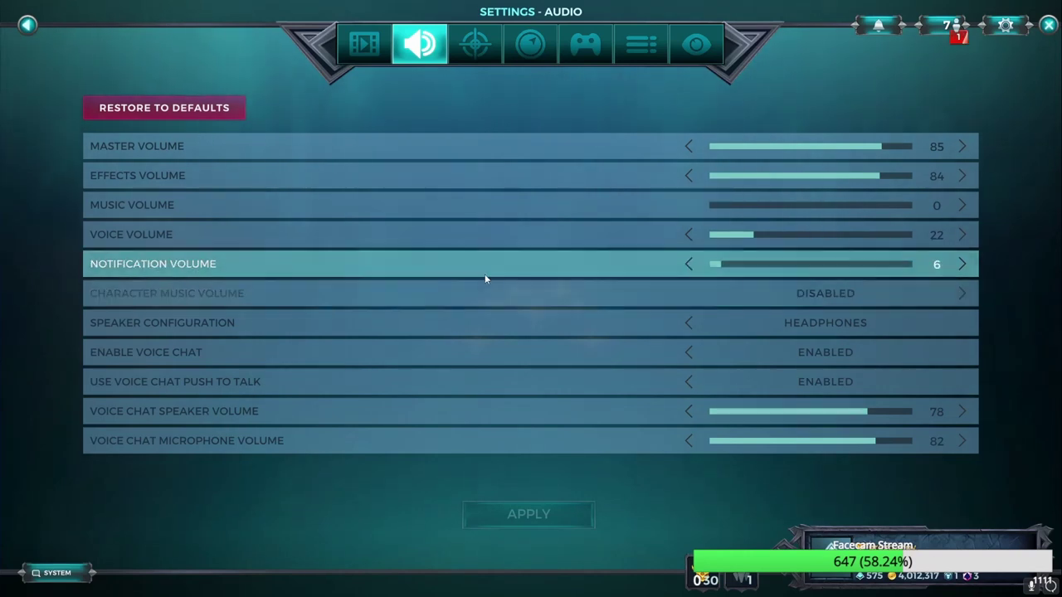
click(474, 43)
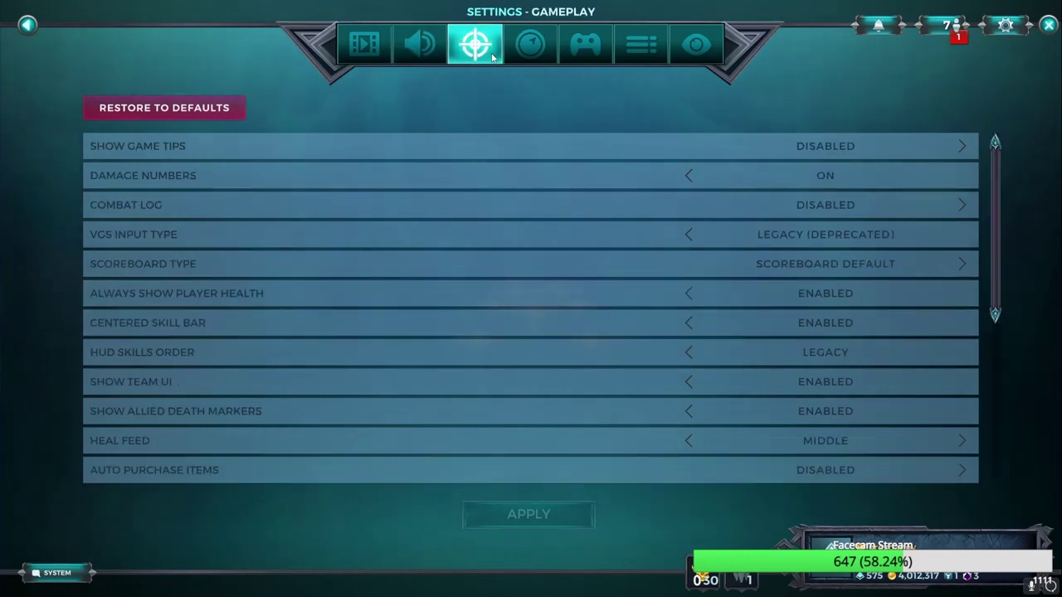
scroll(740, 156, down, 3)
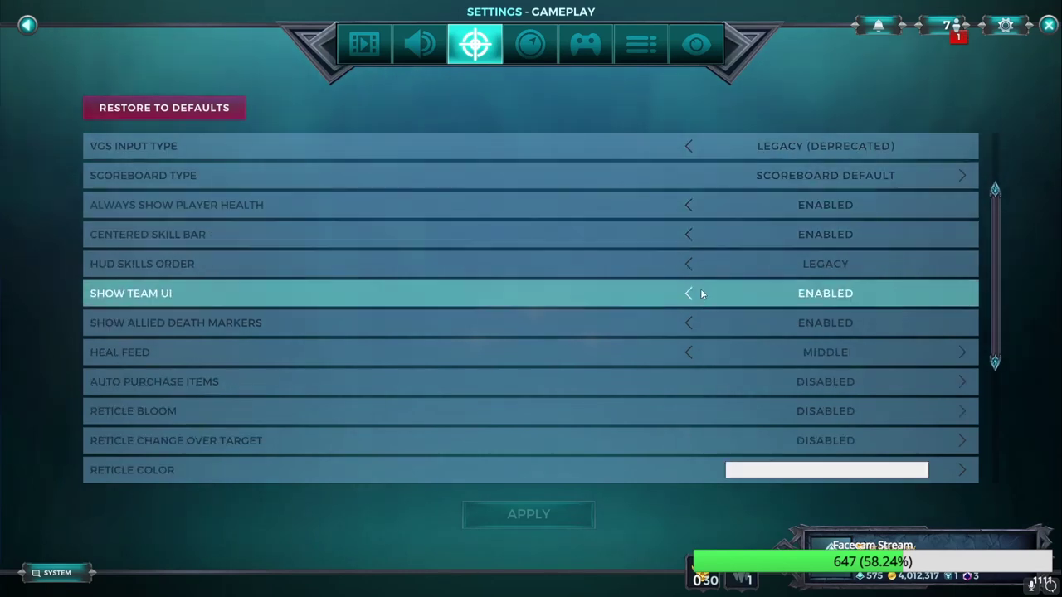
scroll(707, 370, down, 1)
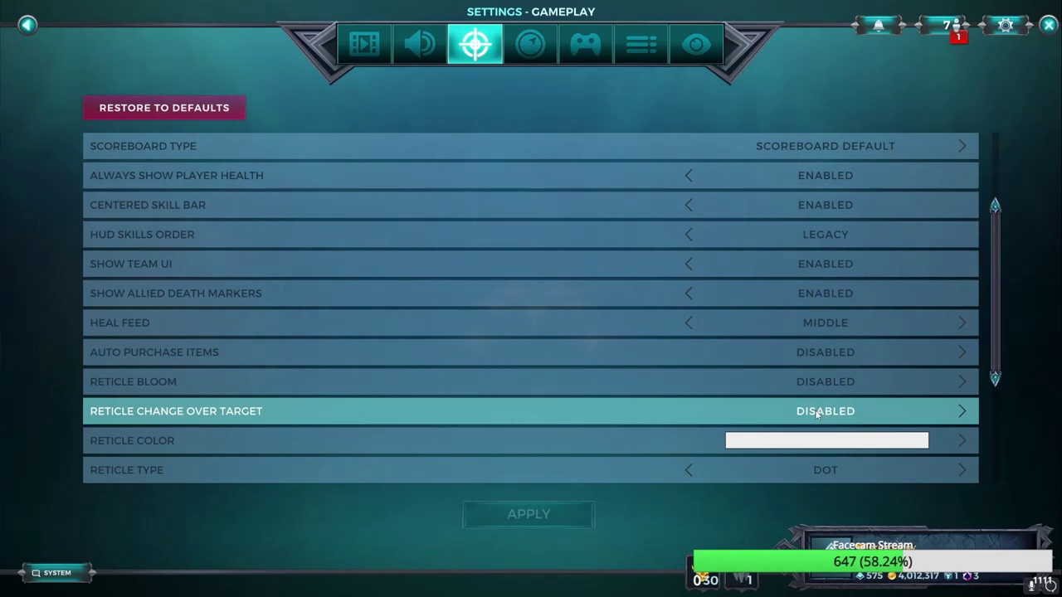
scroll(817, 413, down, 3)
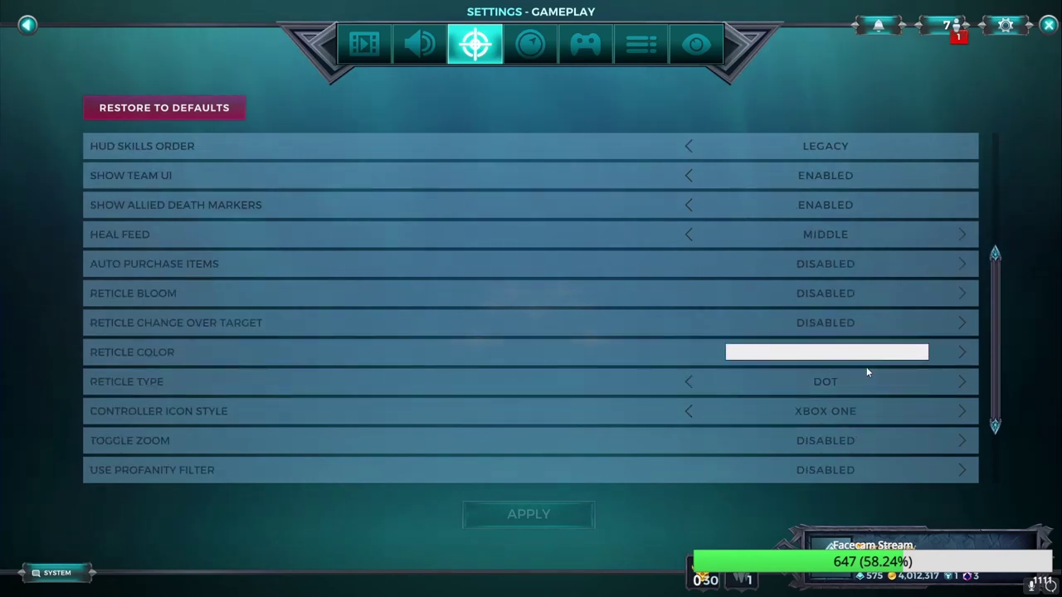
scroll(866, 372, down, 3)
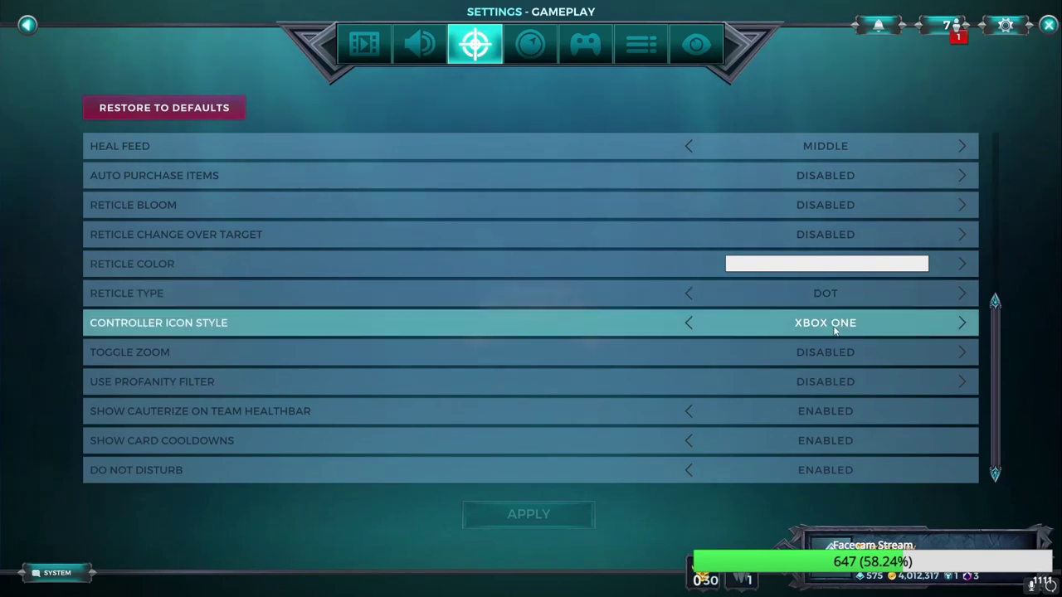